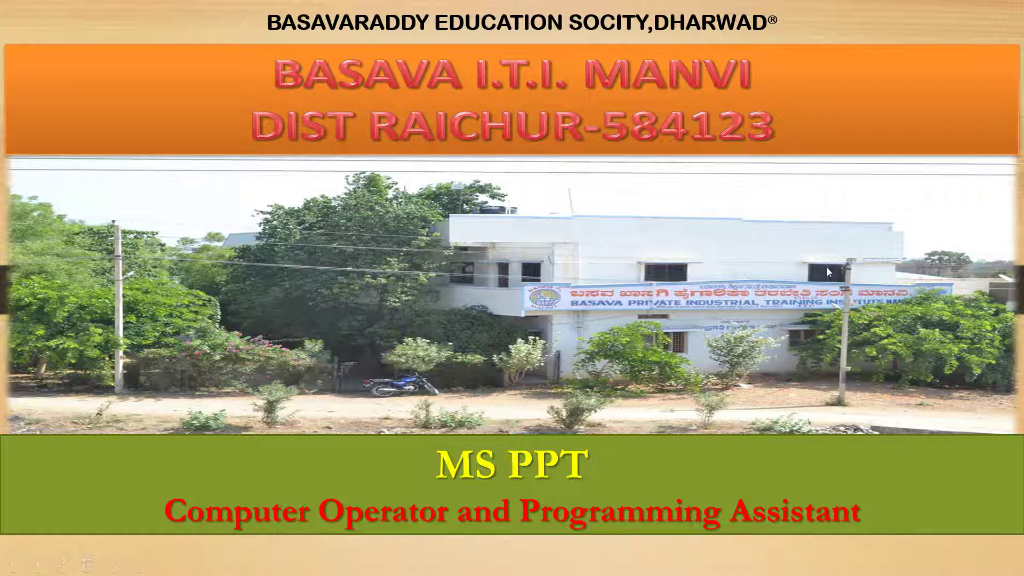
Step: Advance the slide show one slide, then end it and return to Normal editing view
key("Right")
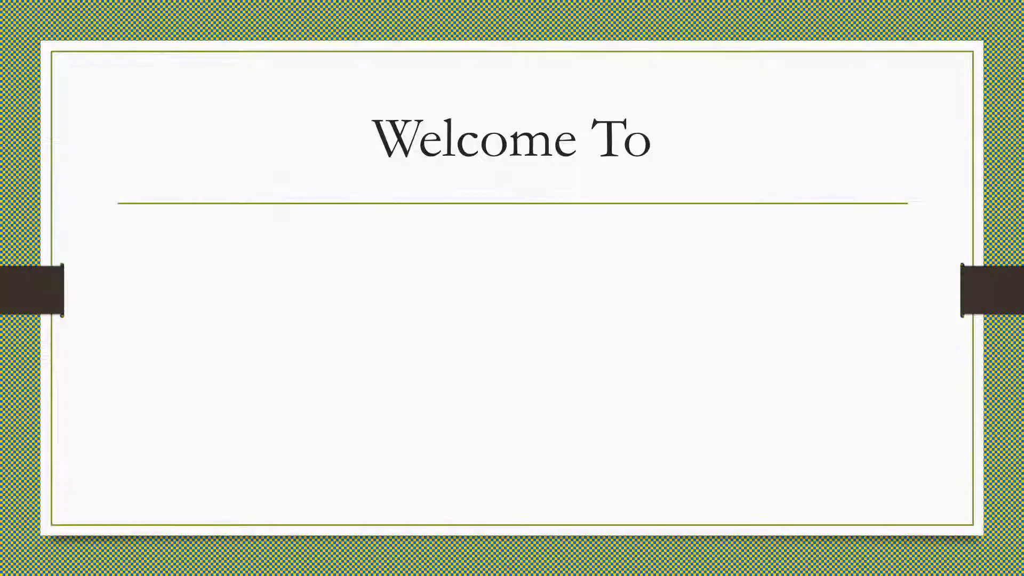
key("Escape")
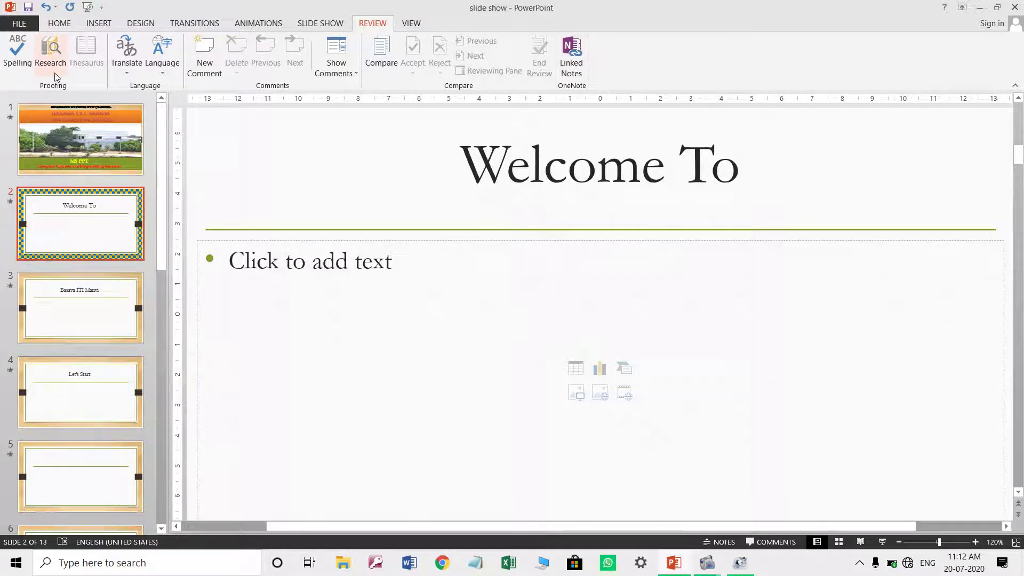
Step: Run the spelling check, ignoring 'Basava' and 'Manvi', and acknowledge the completion message
left_click(18, 48)
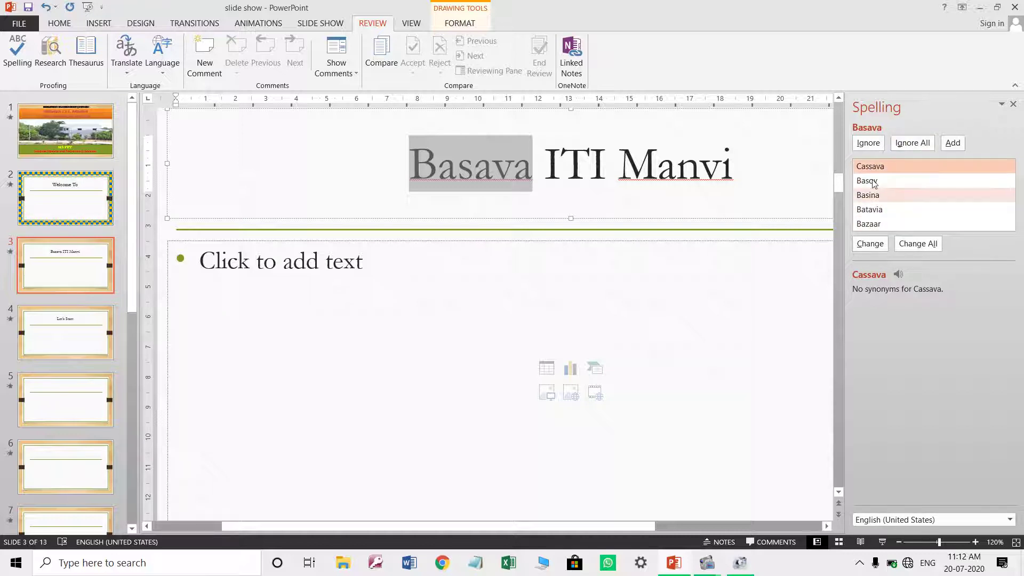
left_click(868, 145)
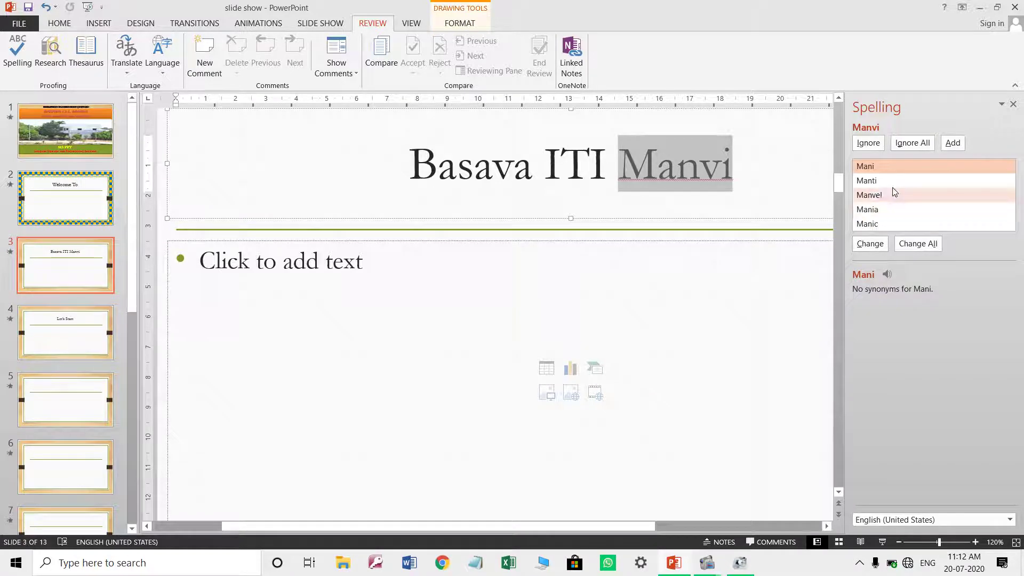
left_click(867, 143)
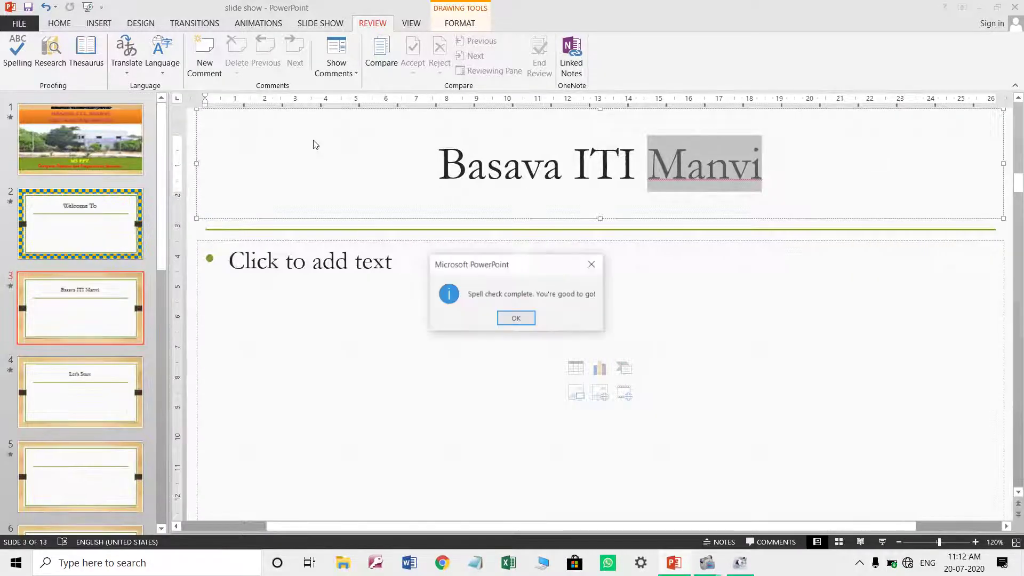
left_click(522, 322)
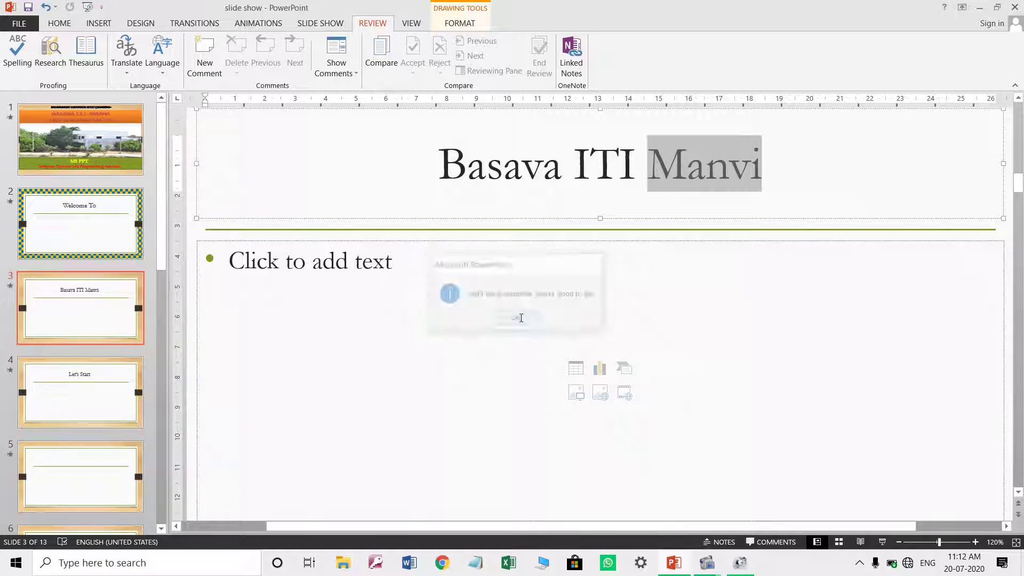
left_click(51, 49)
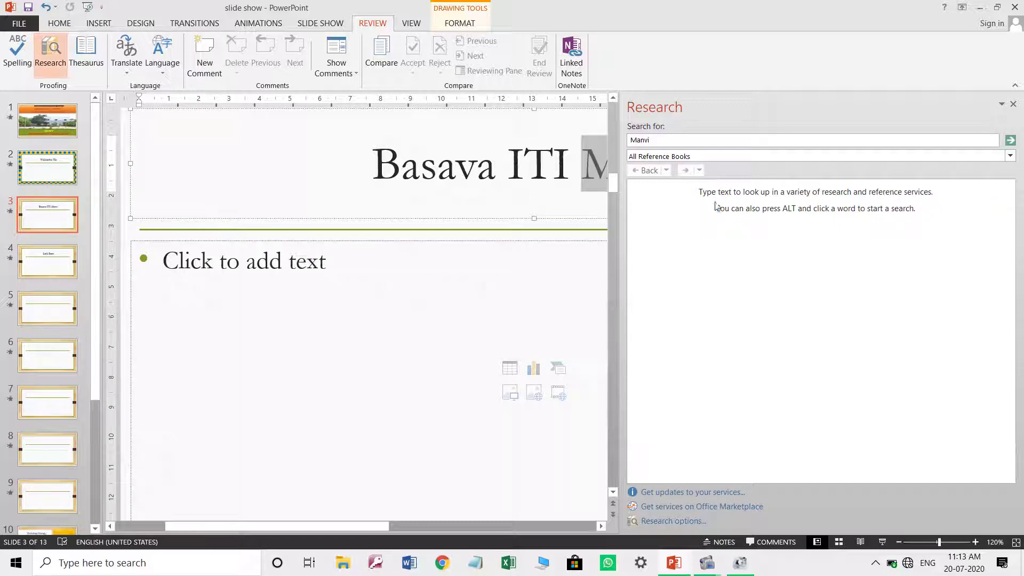
left_click(658, 142)
double_click(645, 140)
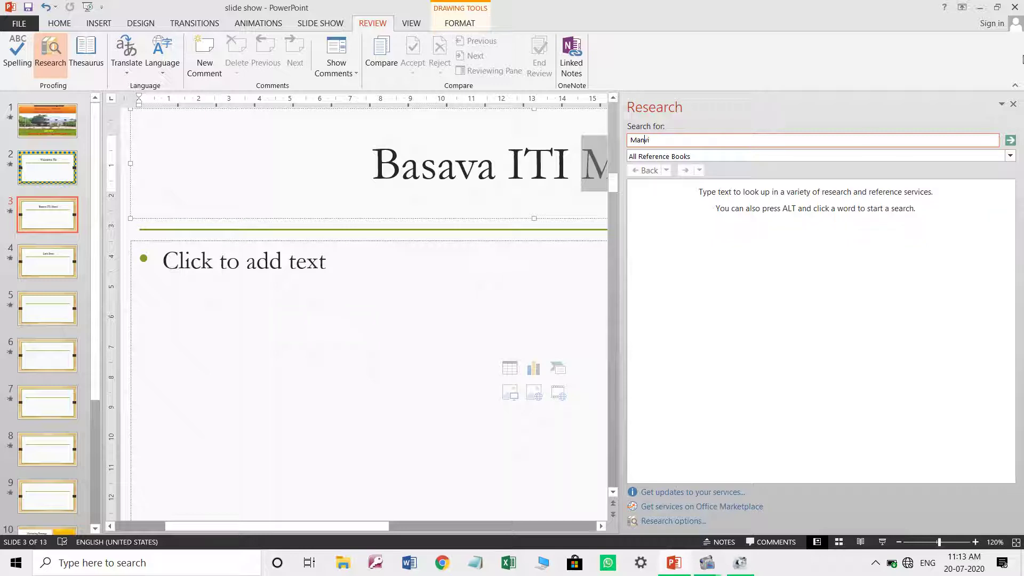
left_click(1015, 105)
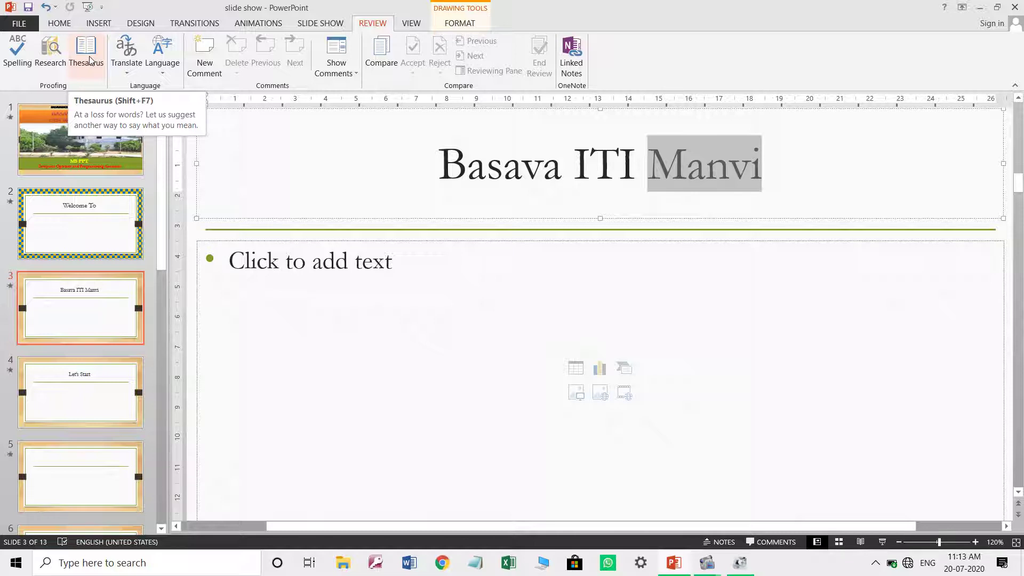
Step: Search the widened Thesaurus pane for 'good' and scroll through its synonyms like decent and suitable
left_click(87, 53)
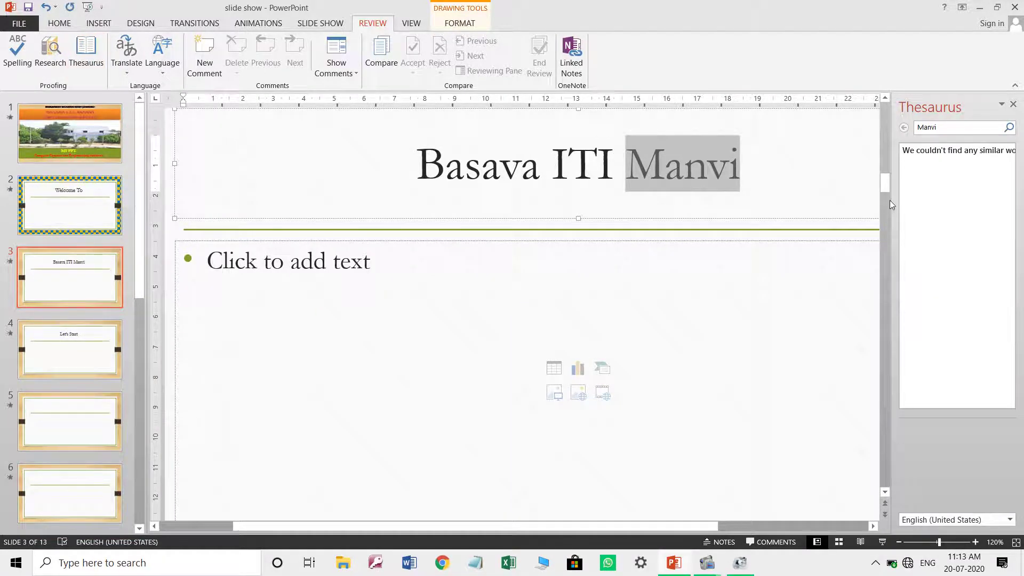
left_click_drag(887, 207, 829, 208)
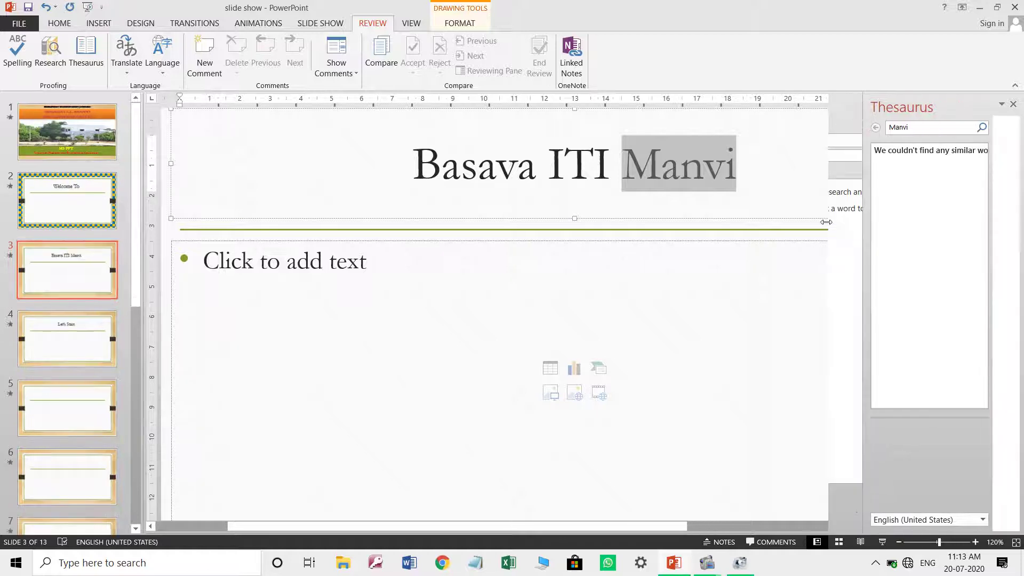
double_click(865, 127)
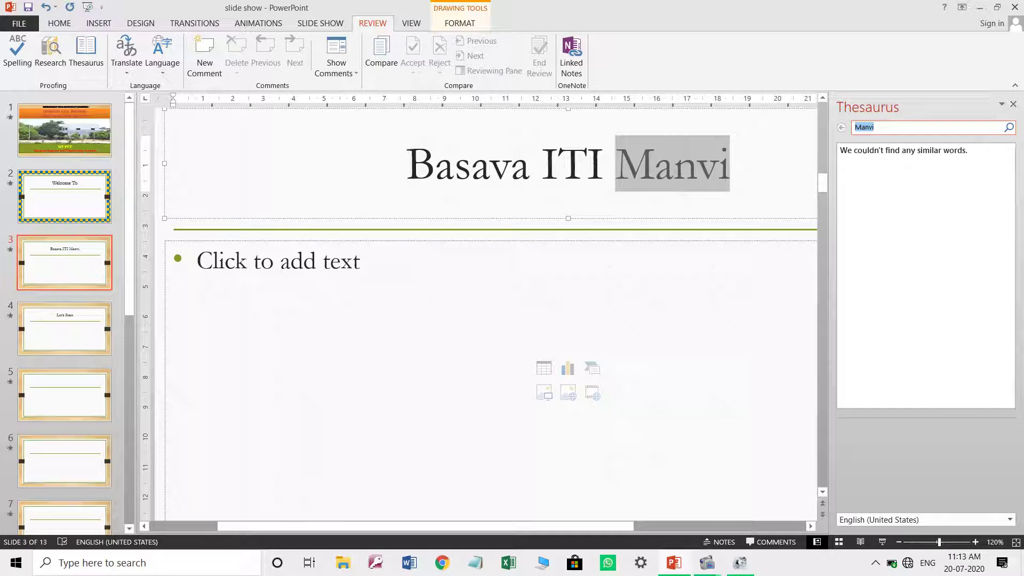
type("good")
key("Return")
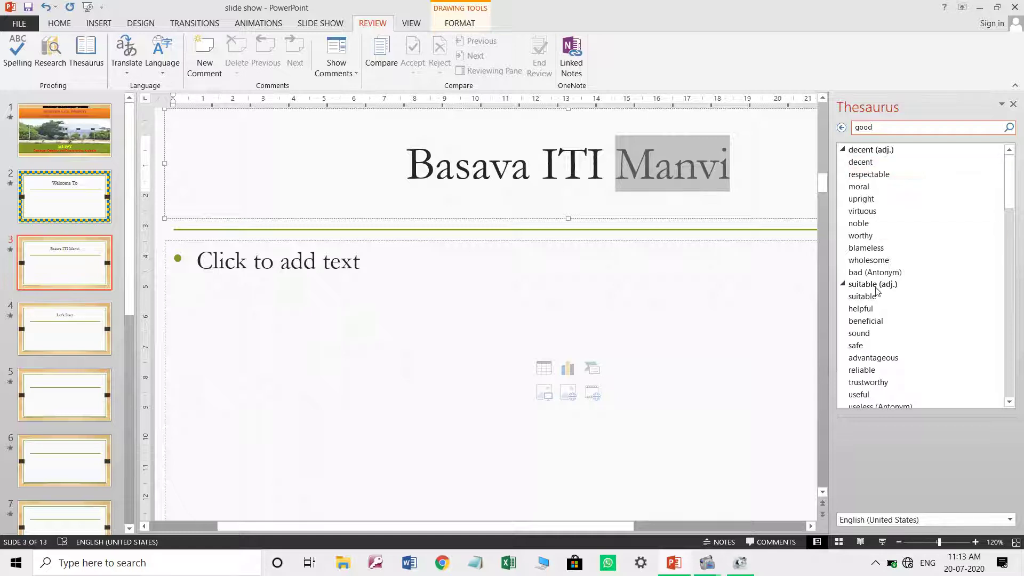
scroll(876, 288, "down", 3)
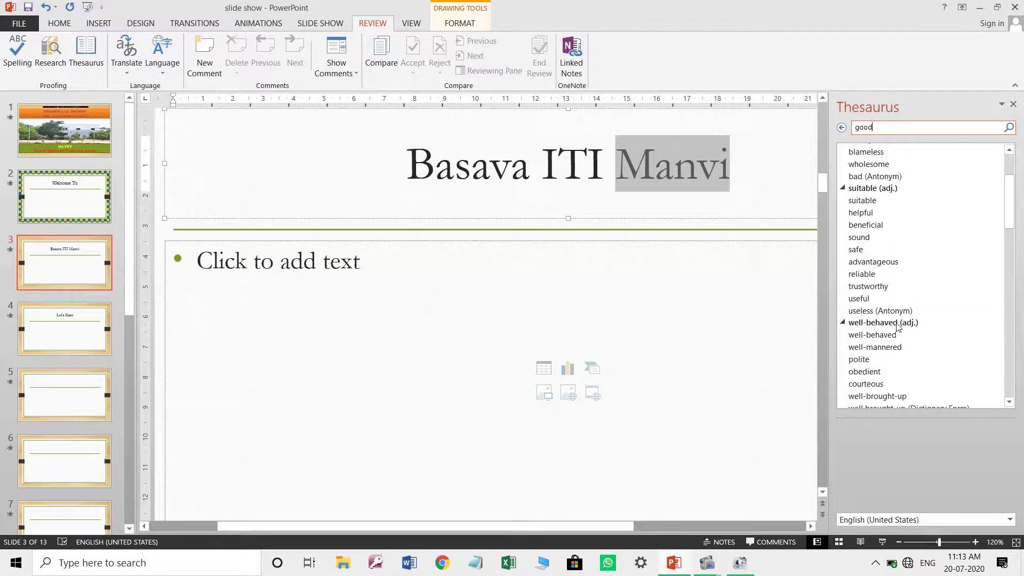
scroll(898, 326, "down", 5)
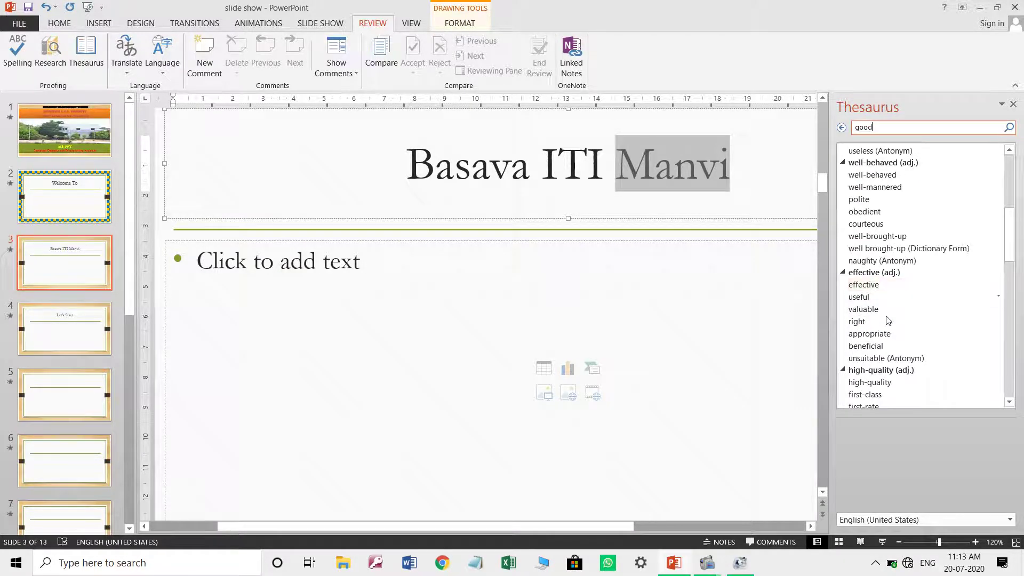
scroll(890, 323, "down", 3)
scroll(892, 326, "down", 3)
scroll(899, 304, "up", 10)
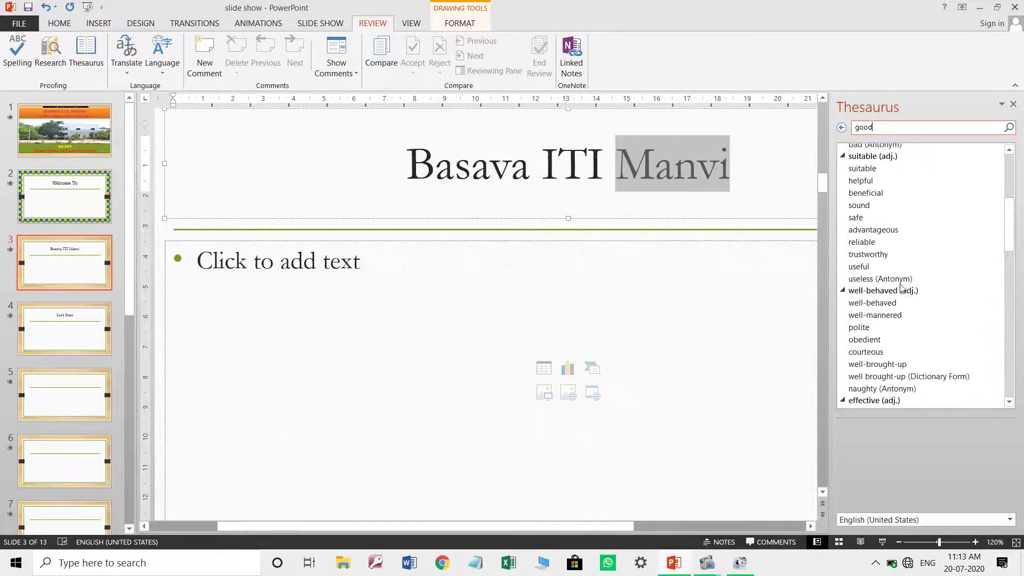
scroll(901, 288, "up", 5)
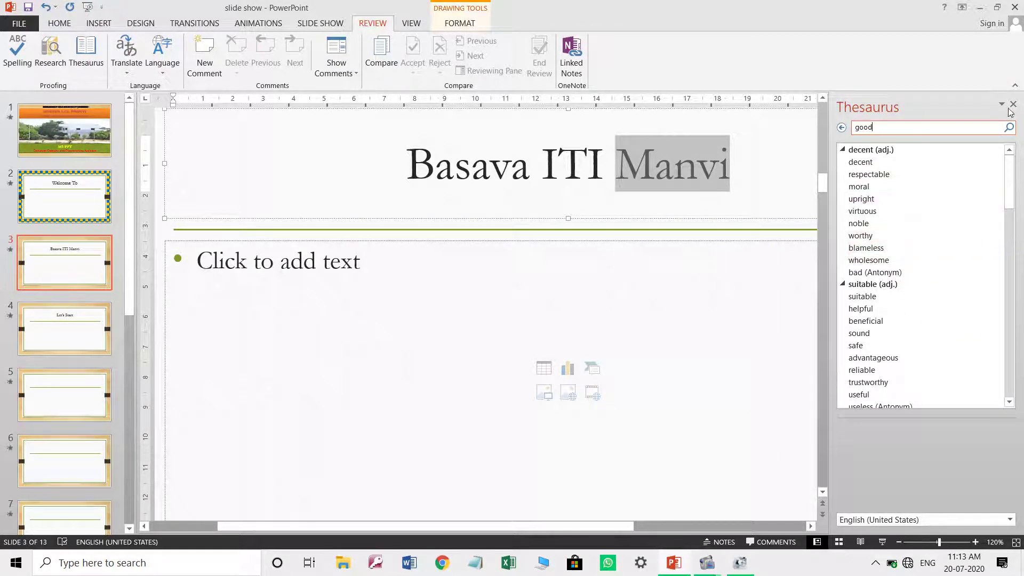
Step: Start a Translate lookup of the slide word and set the target language to Kannada
left_click(128, 76)
left_click(139, 89)
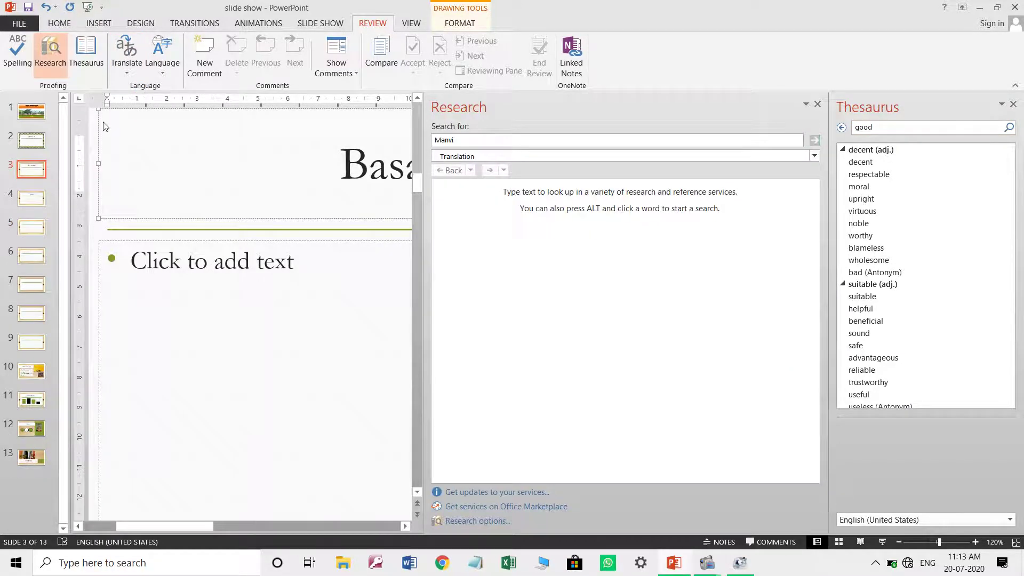
double_click(446, 139)
type("ananya")
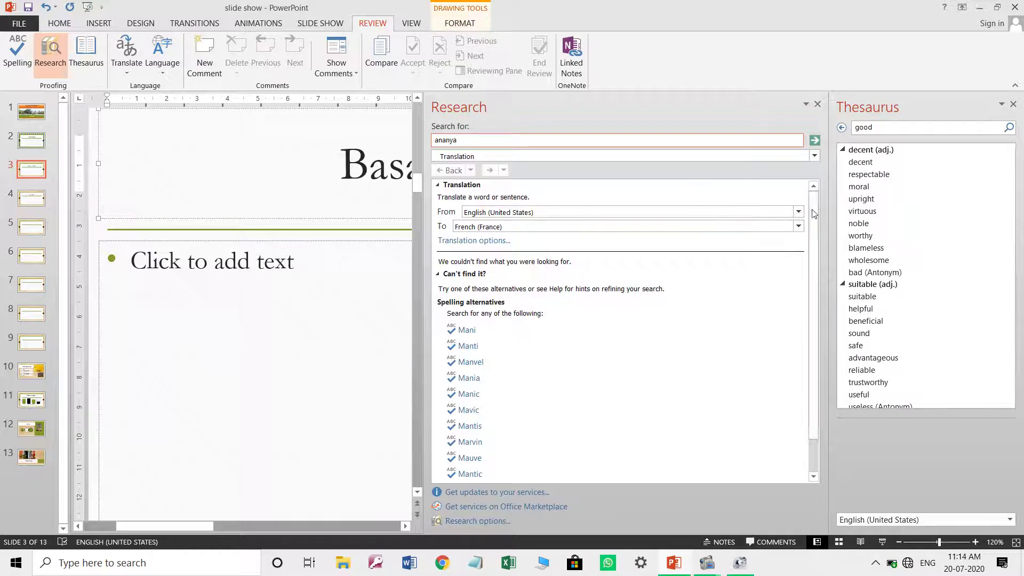
left_click(798, 226)
scroll(513, 283, "down", 2)
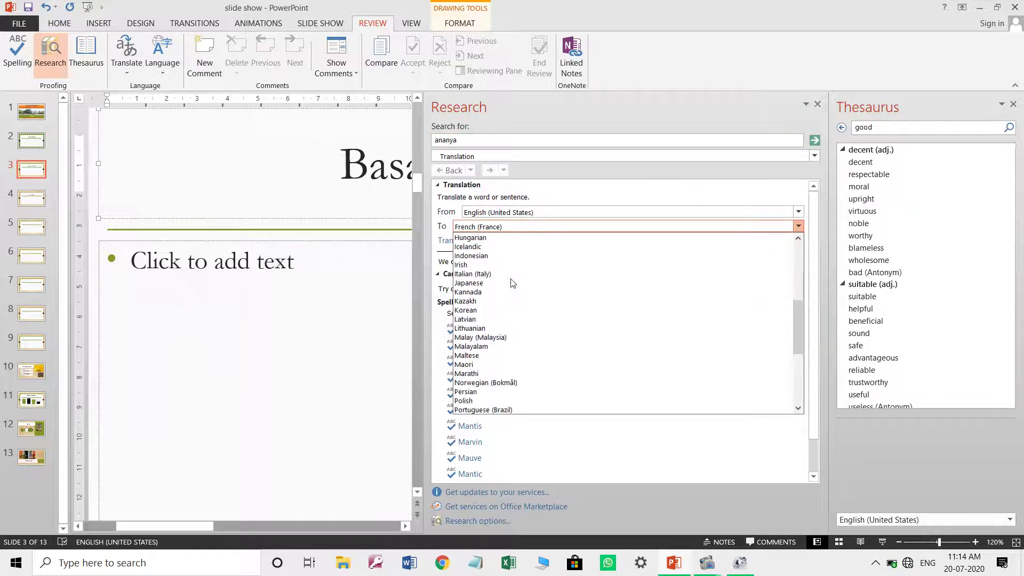
left_click(480, 292)
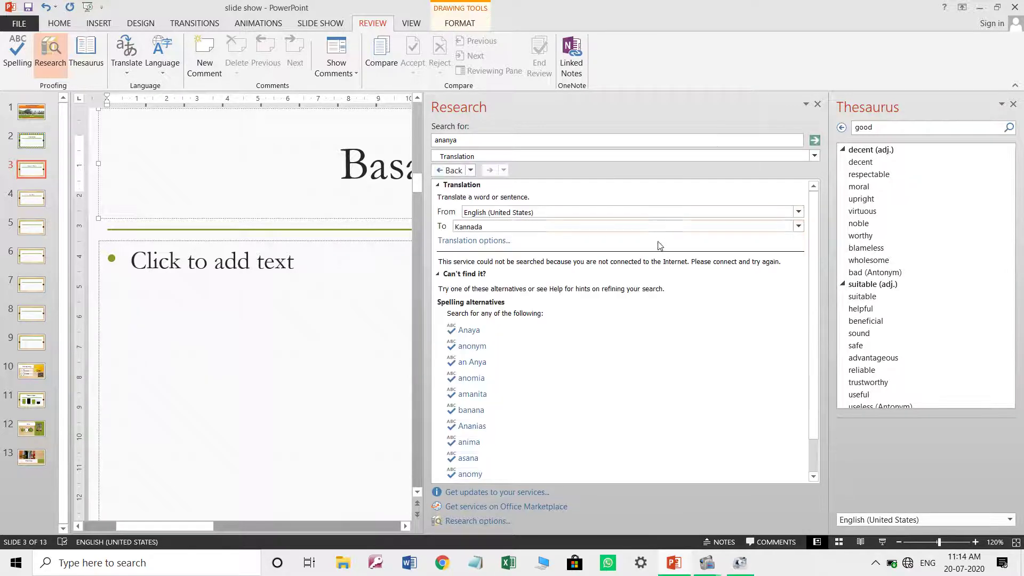
Step: Confirm Kannada as the translation target language in the Research options
scroll(643, 272, "down", 1)
scroll(635, 299, "up", 1)
scroll(633, 315, "down", 1)
scroll(633, 315, "up", 1)
left_click(1013, 104)
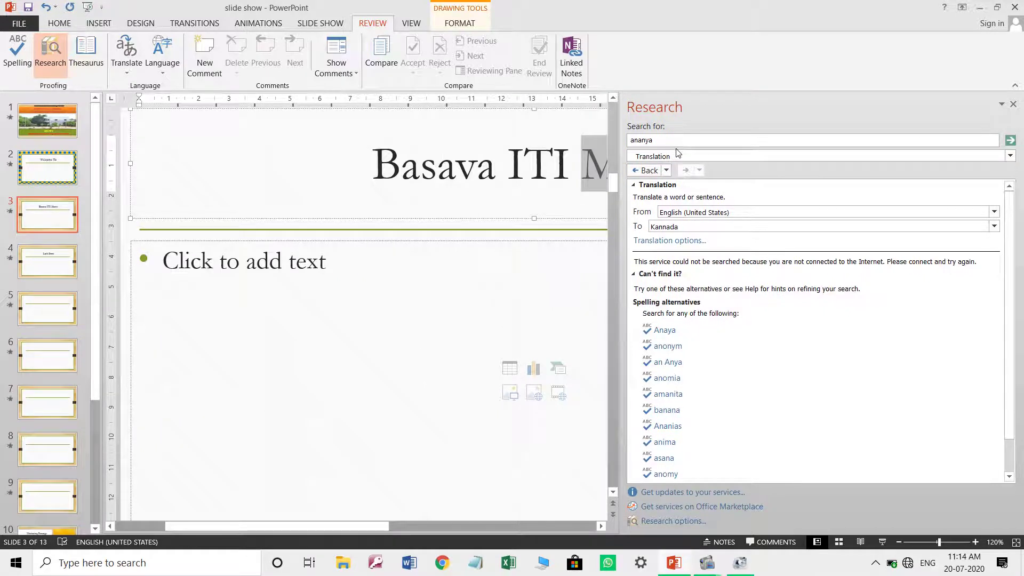
left_click(995, 226)
left_click(745, 239)
key("Return")
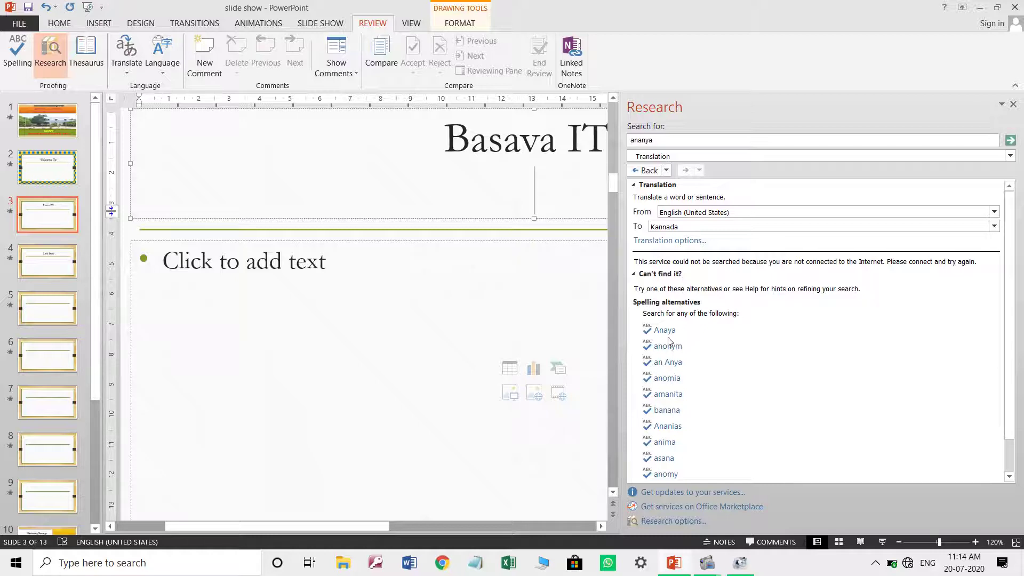
Step: Run the English-to-Kannada translation for 'good', then close the Research pane
double_click(646, 140)
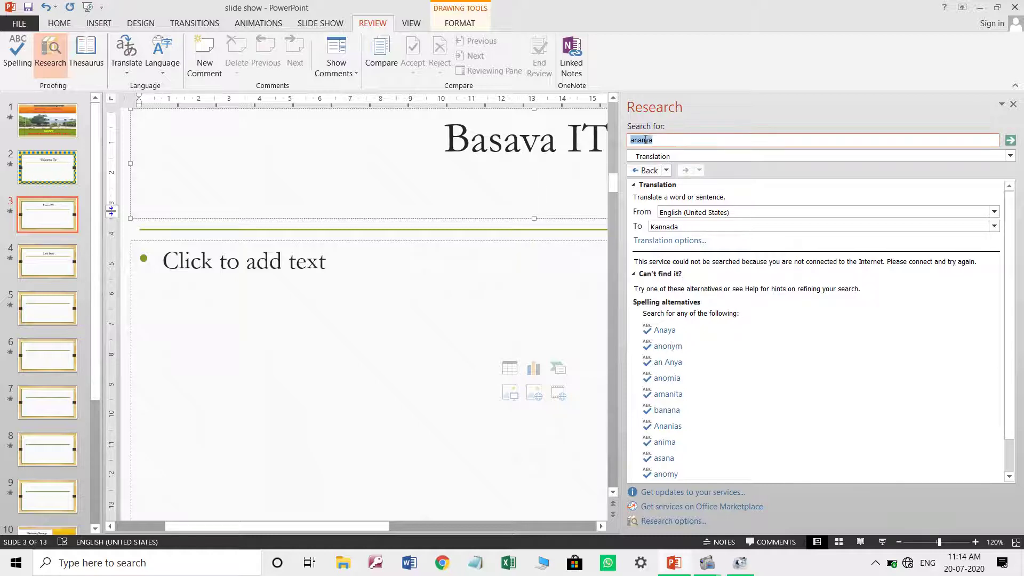
type("f")
type("good")
left_click(1011, 140)
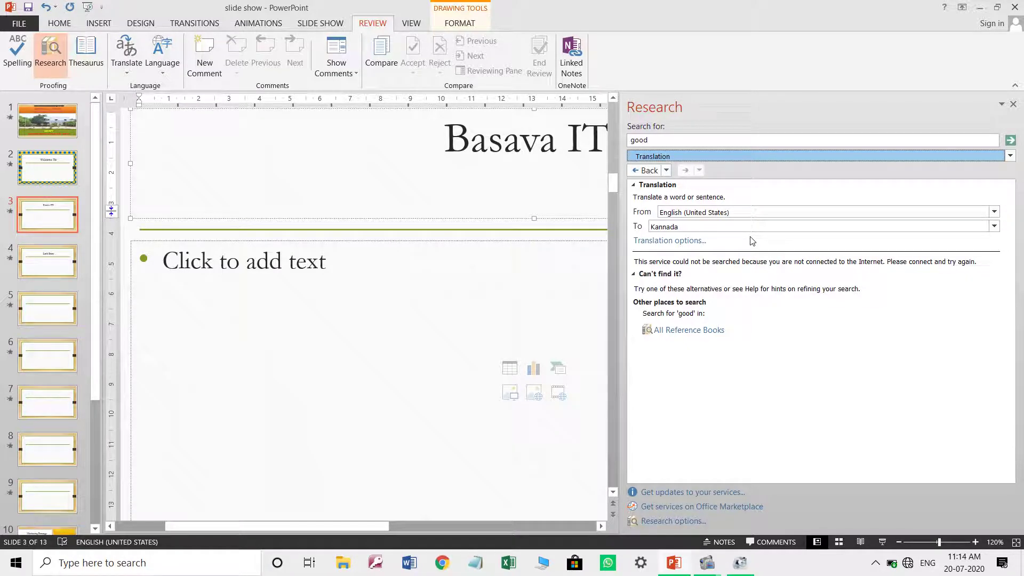
left_click(1011, 105)
Step: View the proofing Language options, then add a new blank comment to slide 3
left_click(163, 64)
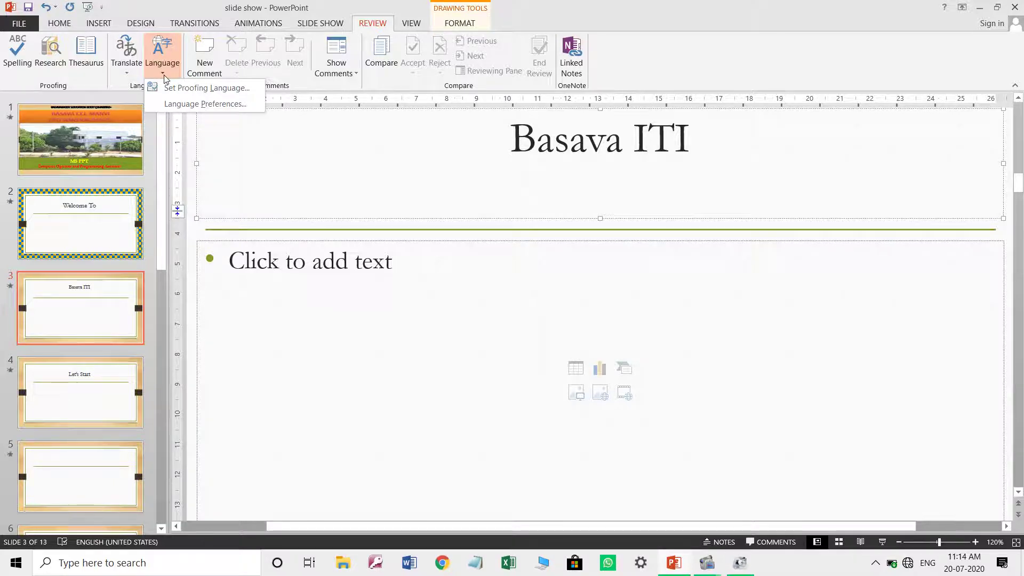
left_click(204, 64)
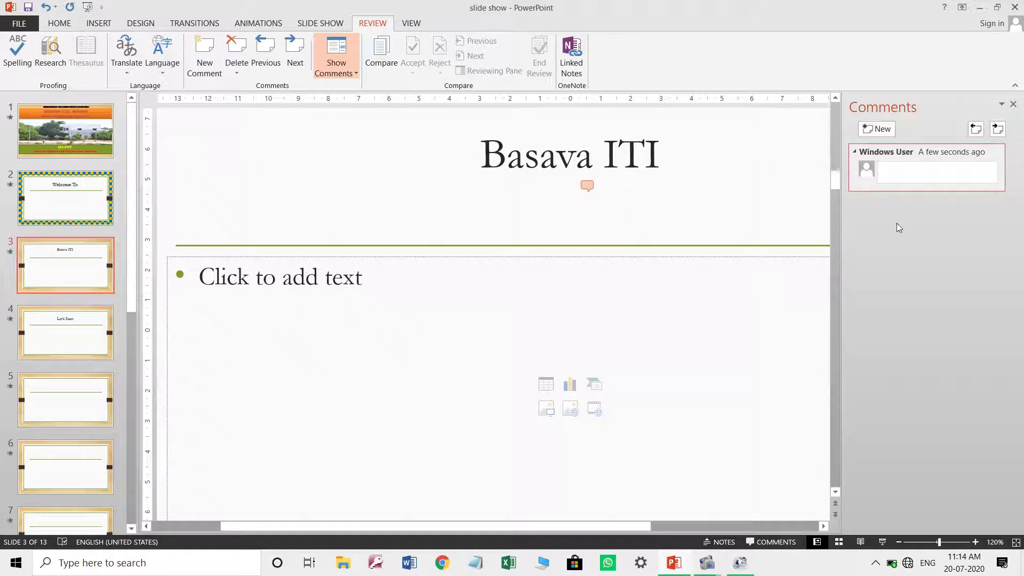
Step: Write the comment 'This is BAsava ITI Manvi Channel' and toggle Show Comments off and on
type("This is BAsava ITI")
left_click(976, 542)
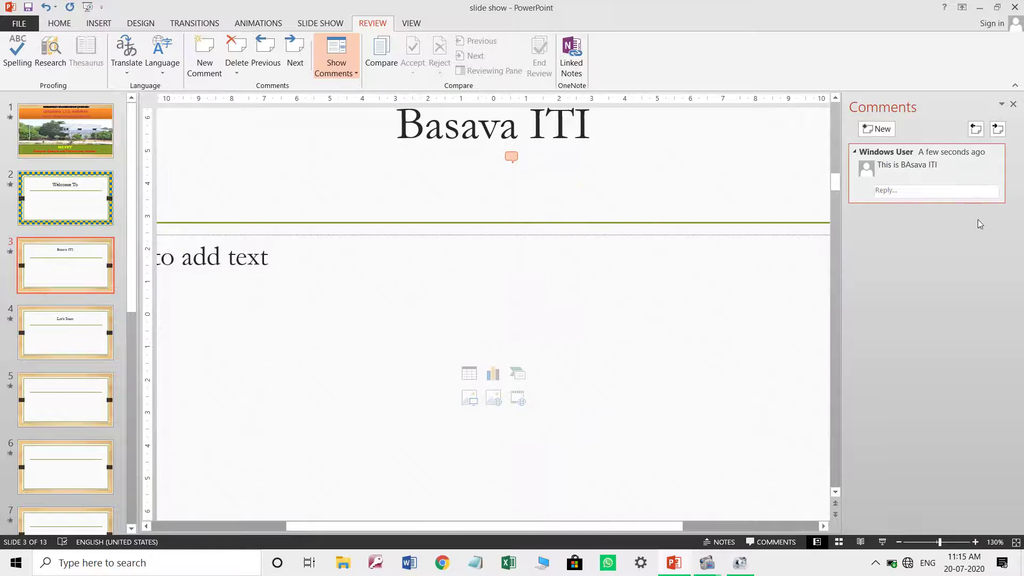
left_click(945, 170)
left_click(945, 169)
type("Man")
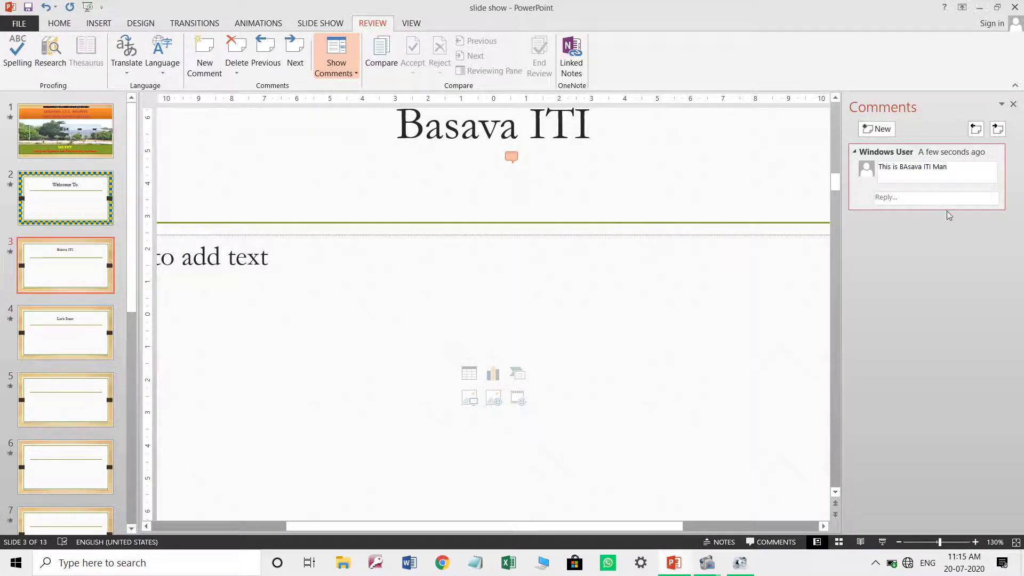
type("vi Ca")
left_click(690, 177)
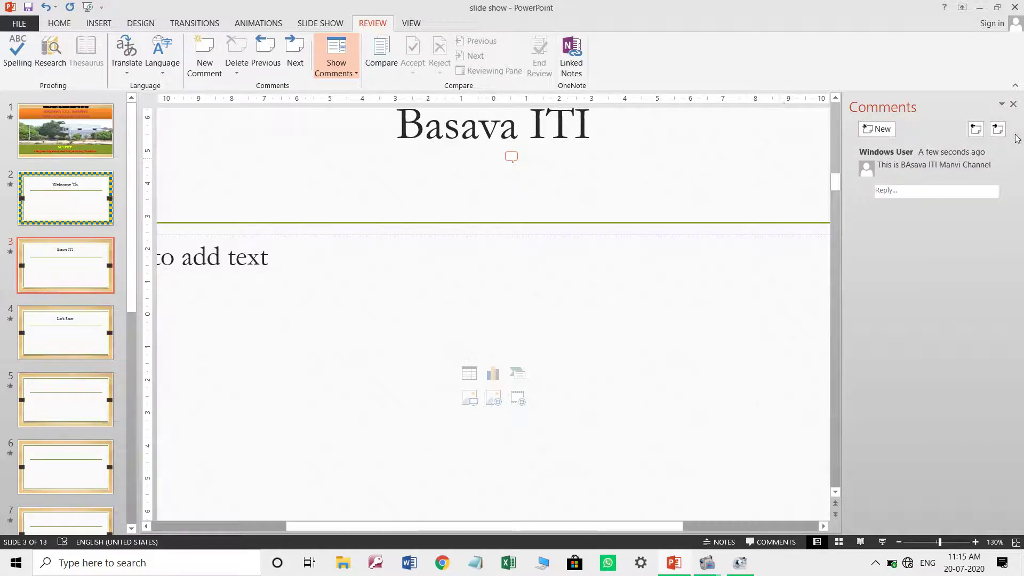
left_click(1014, 105)
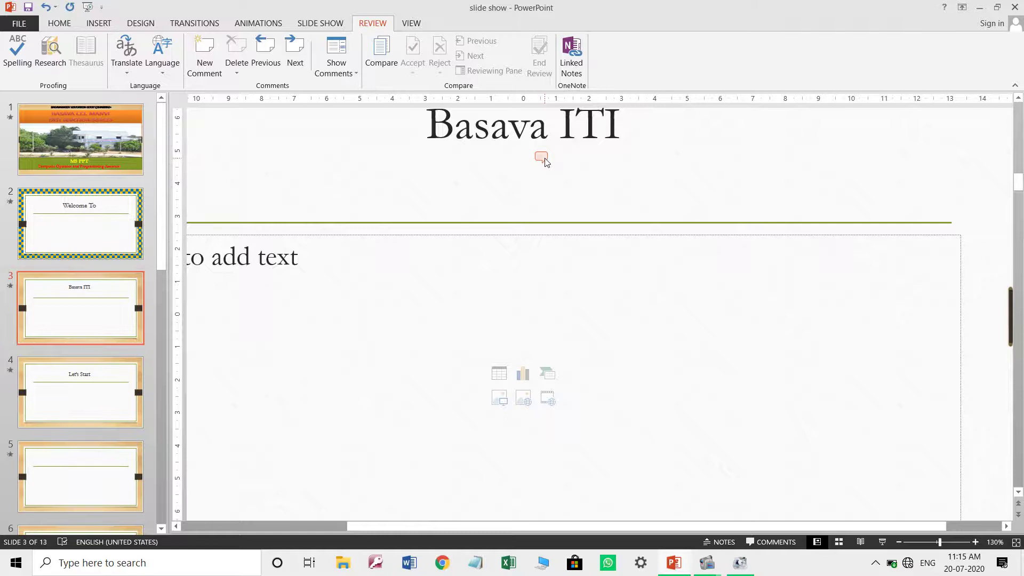
left_click(543, 158)
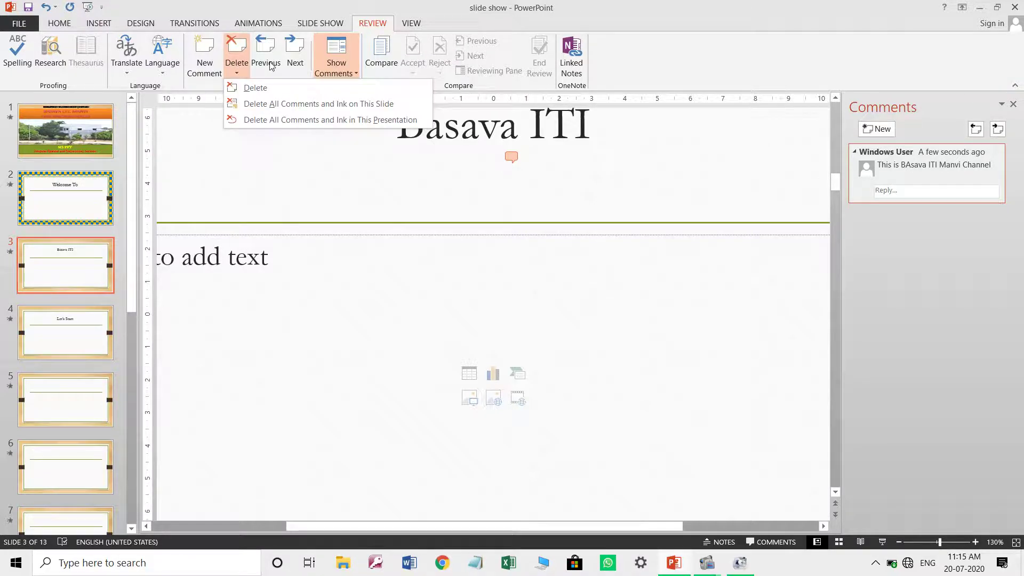
Step: Step to the next comment, dismiss the end-of-presentation prompt, and delete the slide 3 comment
left_click(295, 53)
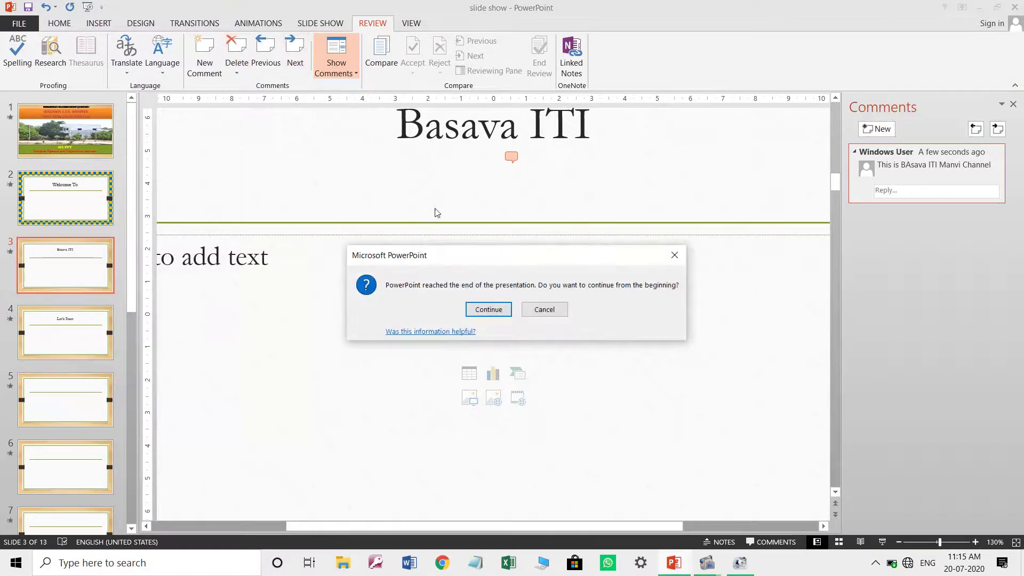
left_click(674, 256)
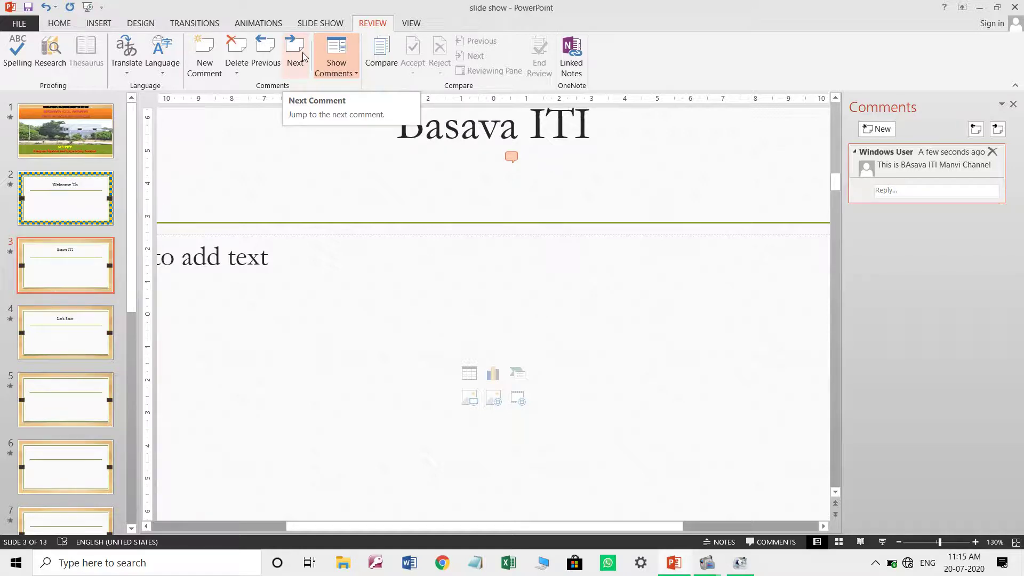
scroll(374, 171, "up", 3)
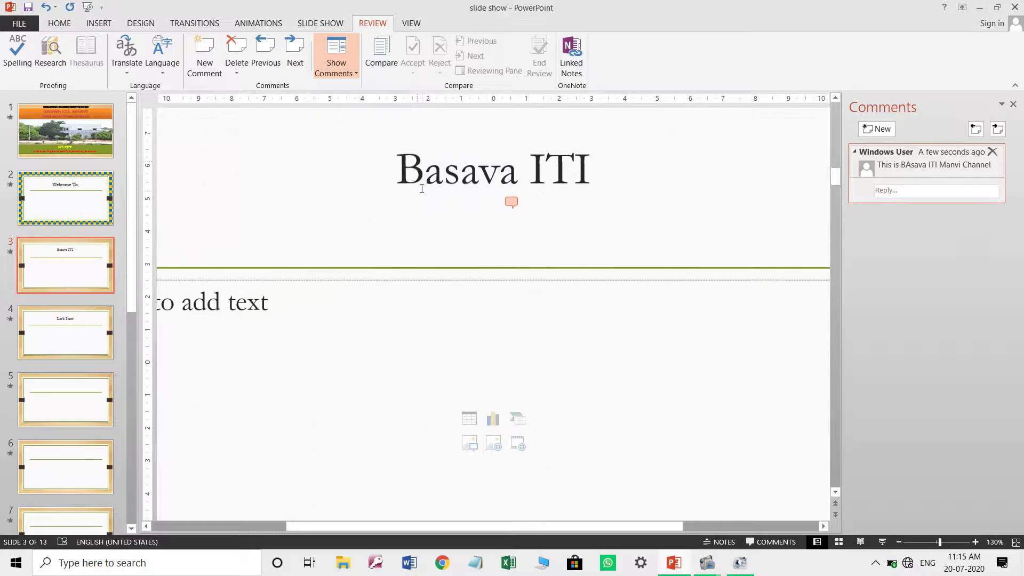
left_click(241, 53)
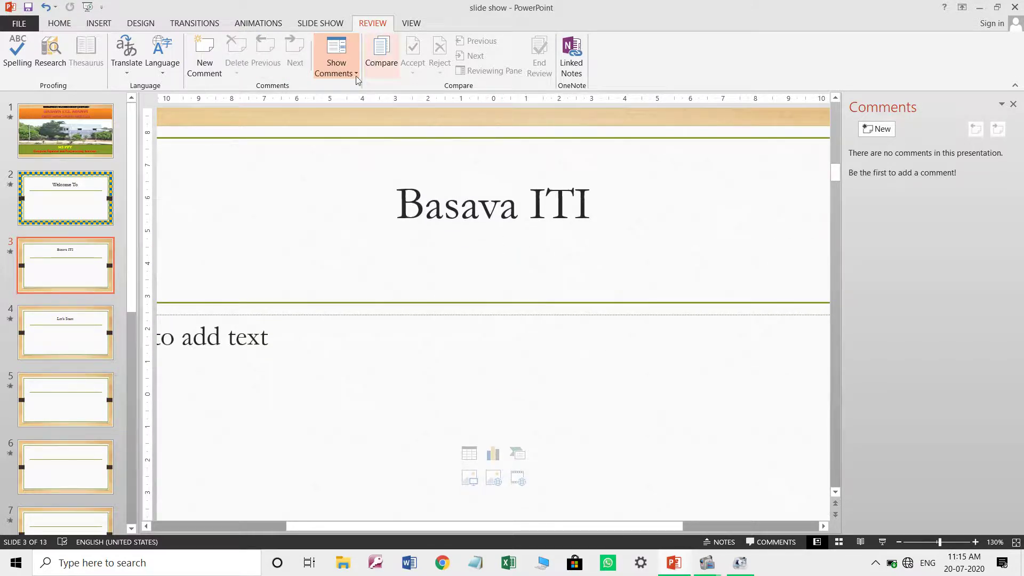
Step: Cancel the Compare file-to-merge selection, then switch to the View tab
left_click(380, 49)
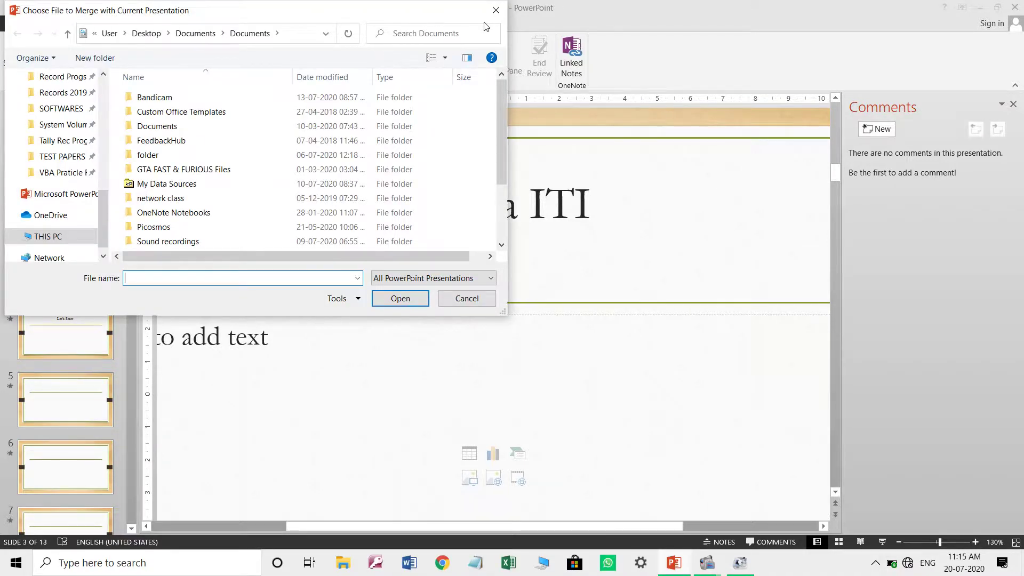
left_click(495, 10)
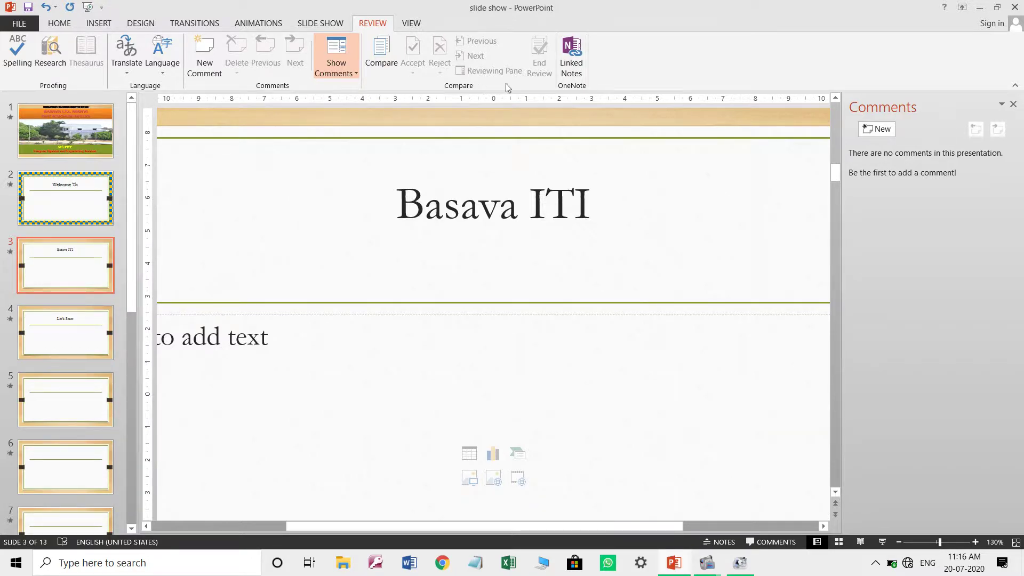
left_click(412, 24)
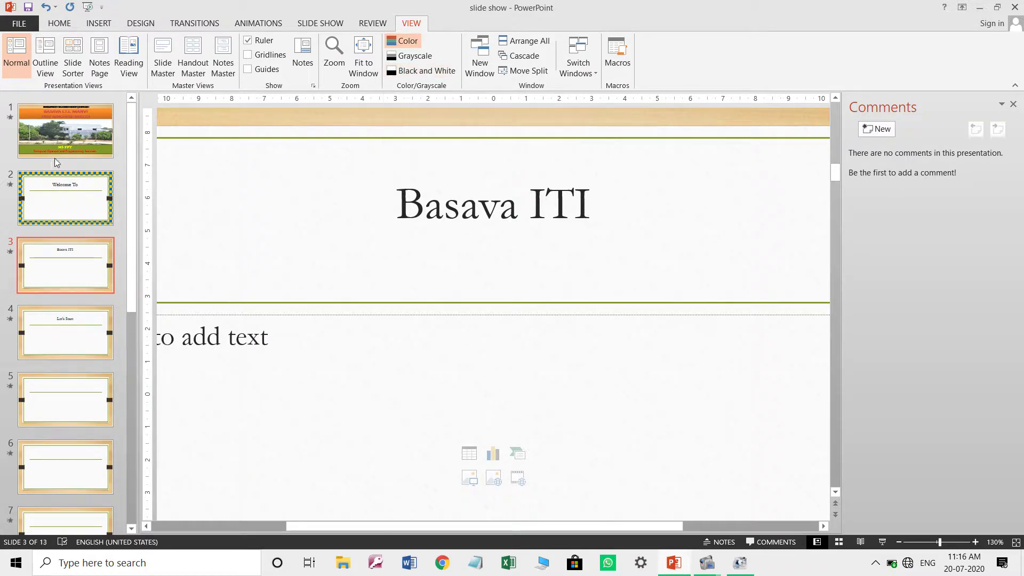
Step: Select slide 13, 'Thank You!', and play the slide show from the current slide
scroll(117, 427, "down", 6)
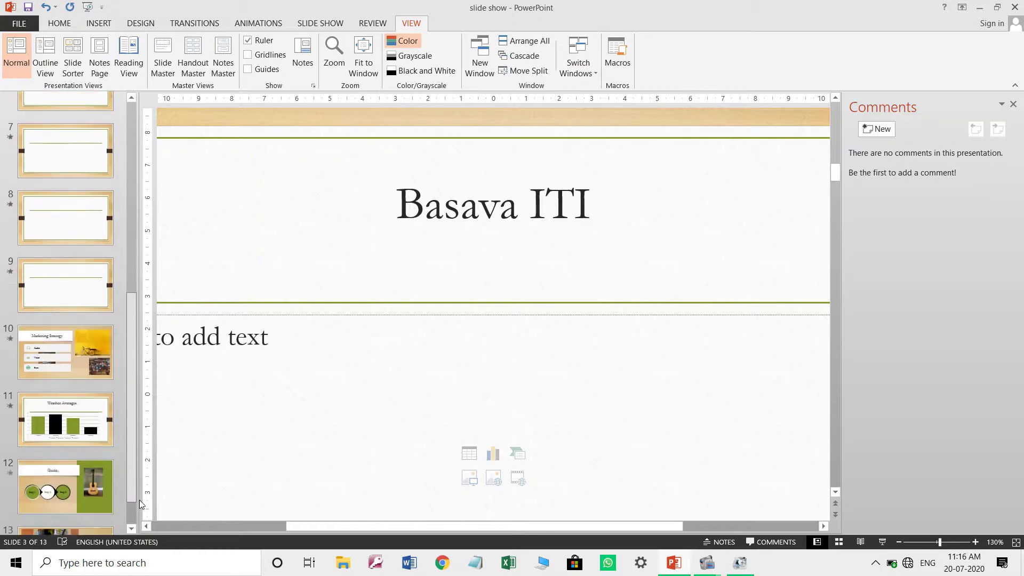
left_click(90, 495)
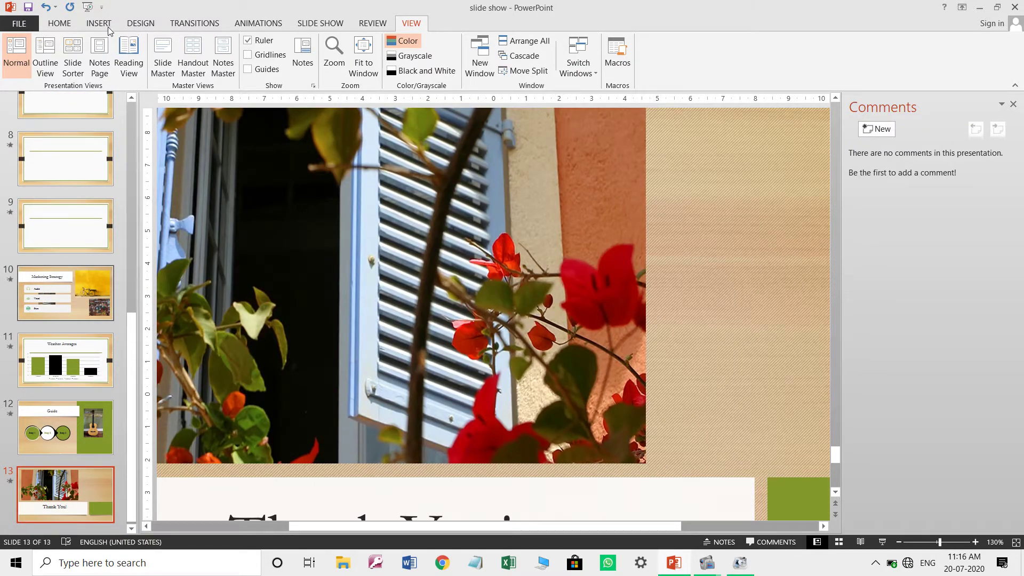
left_click(256, 24)
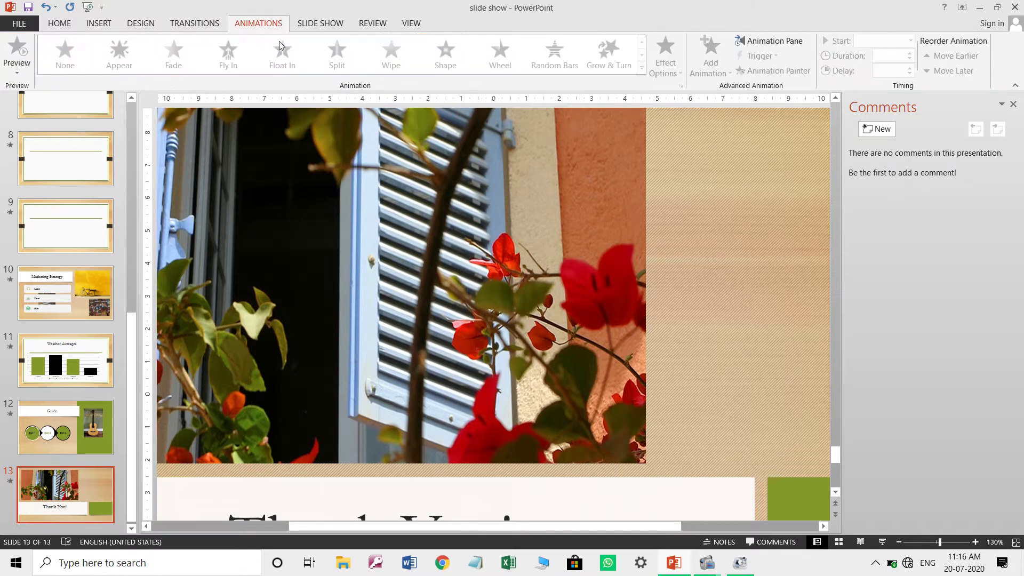
left_click(318, 24)
left_click(65, 54)
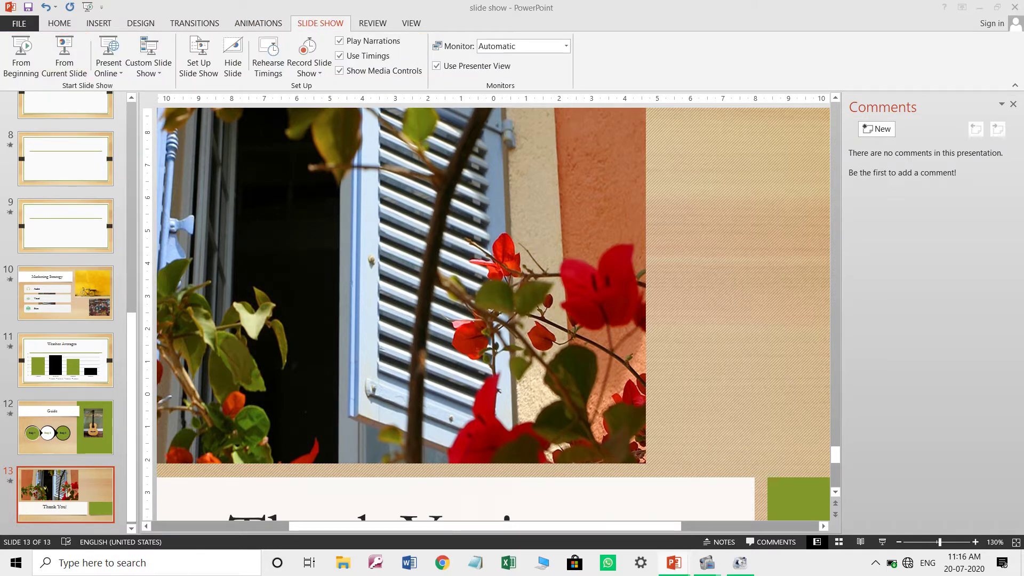